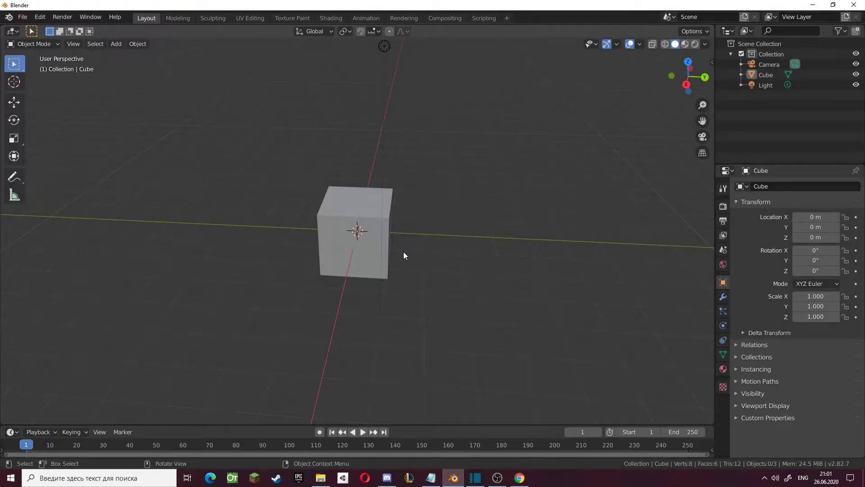
Select the default cube and examine it from several sides and distances.
middle_click_drag(552, 299, 529, 294)
scroll(408, 255, "up", 5)
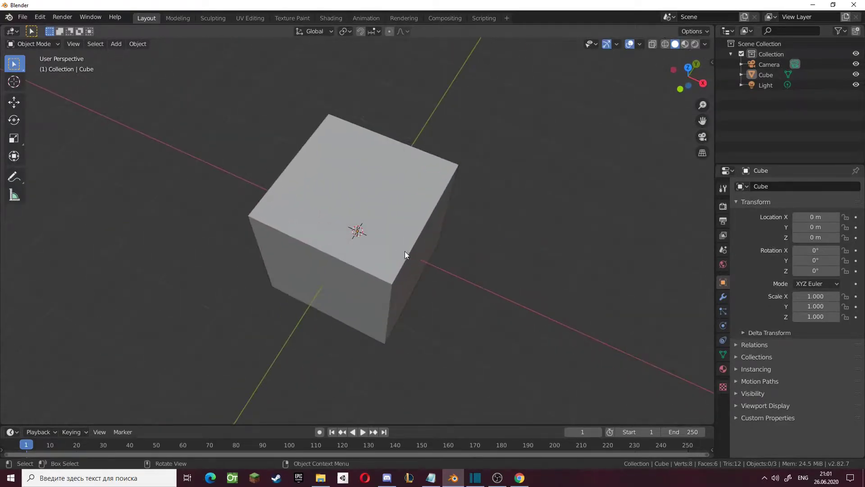
left_click(369, 255)
scroll(370, 252, "down", 5)
middle_click_drag(396, 261, 377, 215)
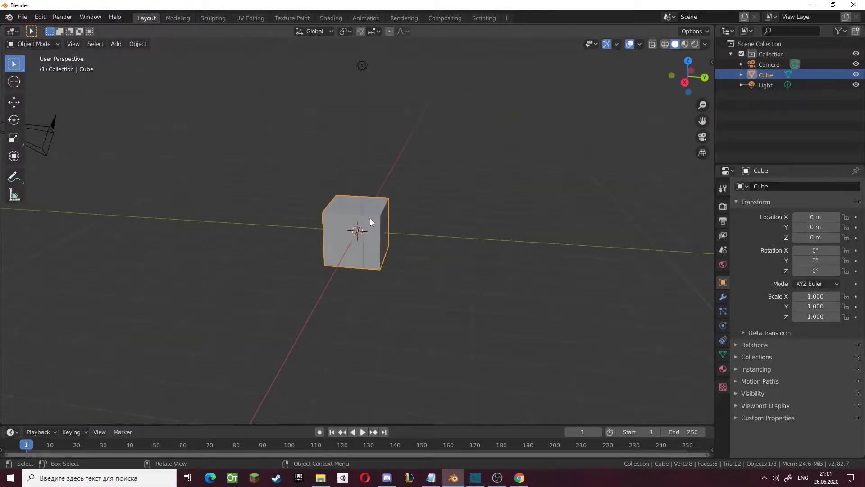
middle_click_drag(311, 206, 259, 200)
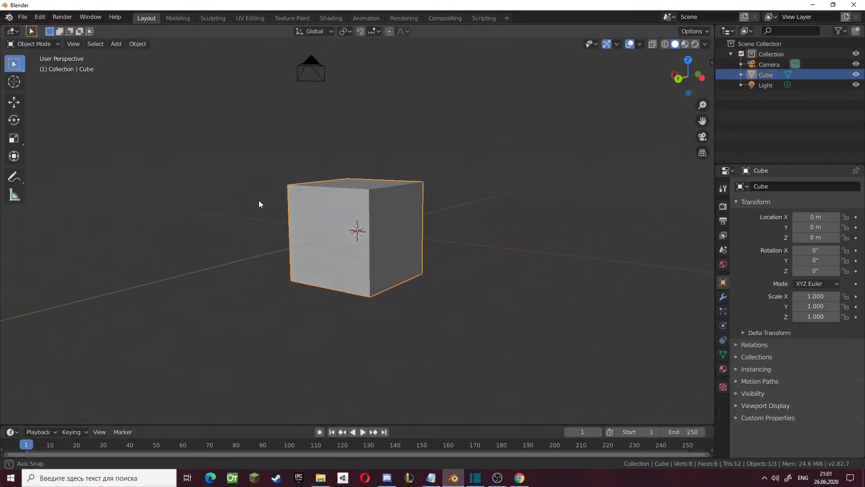
middle_click_drag(324, 218, 385, 214)
mouse_move(495, 229)
middle_mouse_down()
mouse_move(539, 229)
mouse_move(478, 249)
mouse_move(294, 244)
mouse_move(414, 230)
mouse_move(486, 233)
middle_mouse_up()
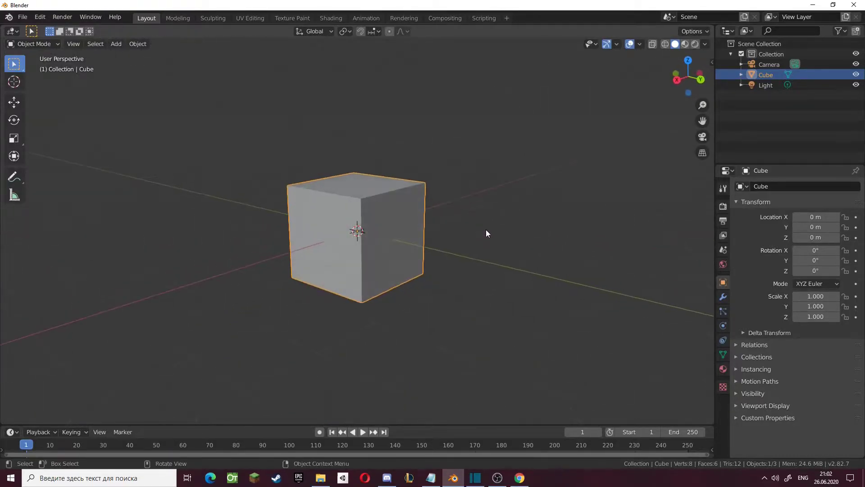
middle_click_drag(318, 273, 494, 236)
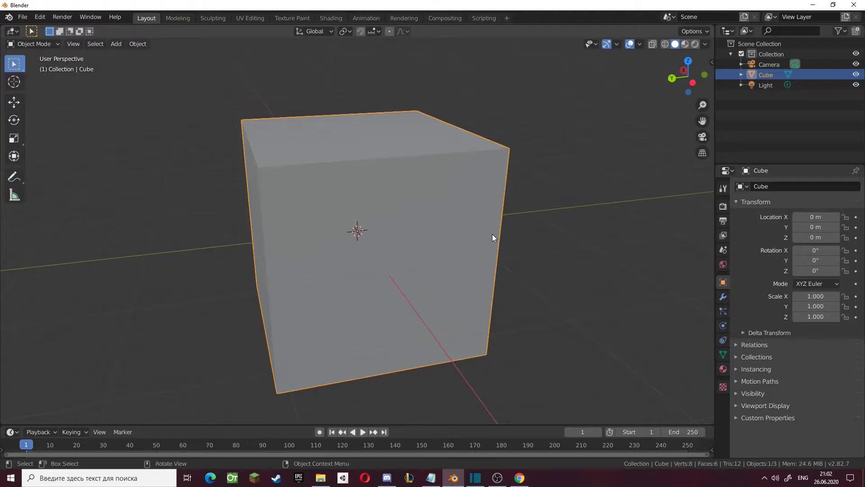
Try moving the cube freely and along the global X, Z and Y axes.
key("g")
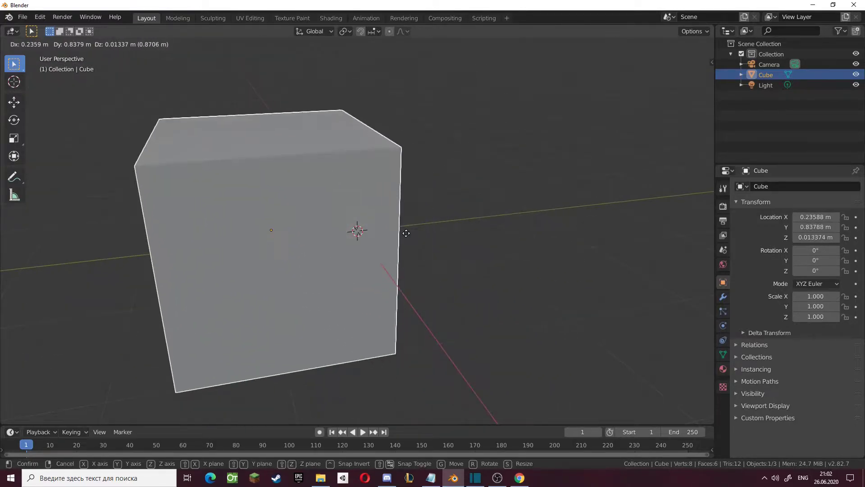
key("x")
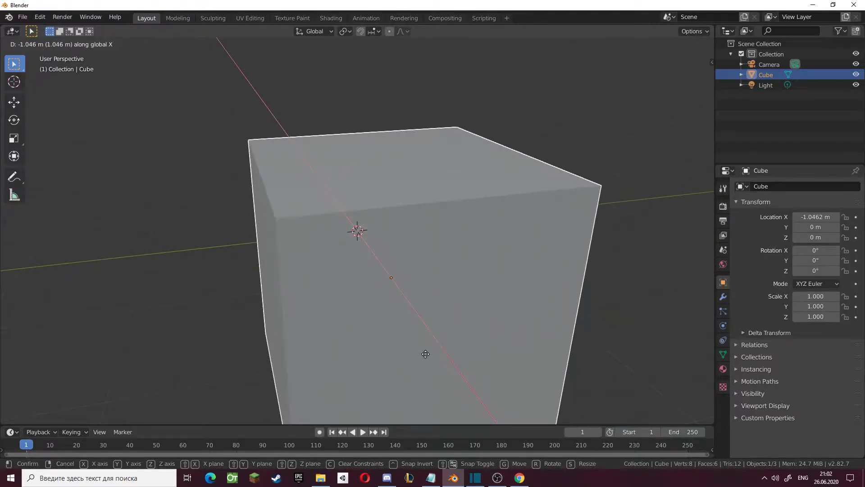
key("z")
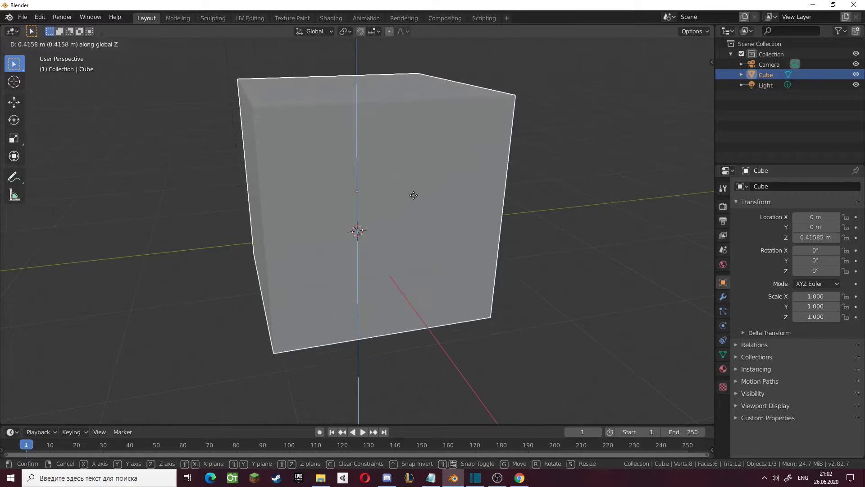
key("y")
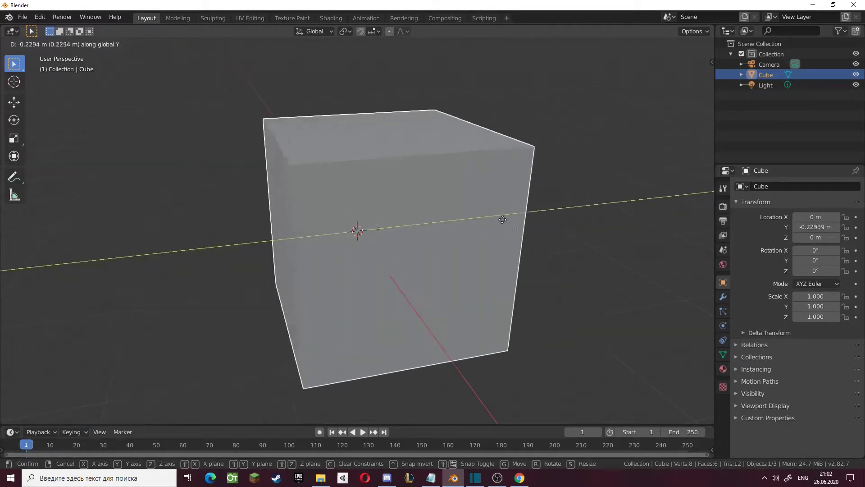
left_click(518, 219)
right_click(475, 207)
Move the cube freely from several view angles to about X 0.74 m, Y 0.07 m, Z 0.14 m.
middle_click_drag(390, 160, 442, 175)
scroll(440, 174, "down", 4)
mouse_move(351, 180)
middle_mouse_down()
mouse_move(245, 145)
mouse_move(345, 185)
middle_mouse_up()
key("g")
left_click(426, 184)
middle_click_drag(393, 168, 448, 178)
key("g")
left_click(487, 183)
middle_click_drag(476, 221, 414, 217)
key("g")
left_click(520, 271)
middle_click_drag(501, 268, 387, 246)
key("g")
middle_click_drag(493, 253, 490, 200)
Rotate the cube about the global Y axis to about 686°, trying the Z and X axes on the way.
key("r")
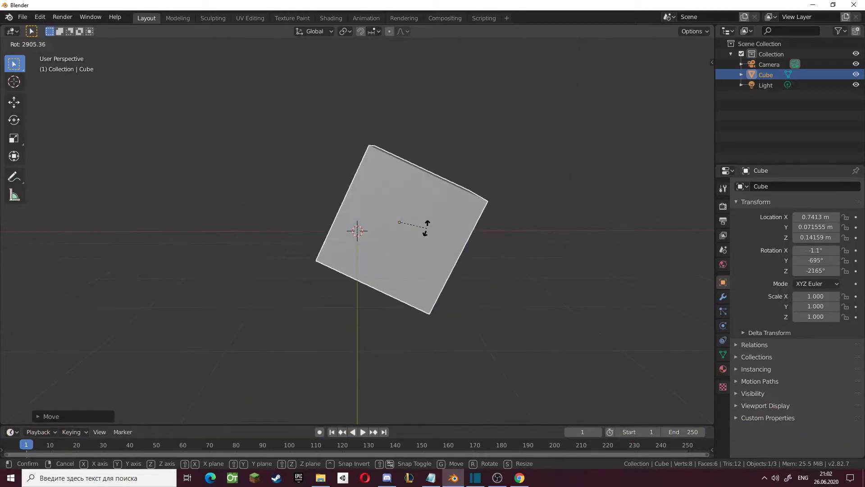
key("z")
key("x")
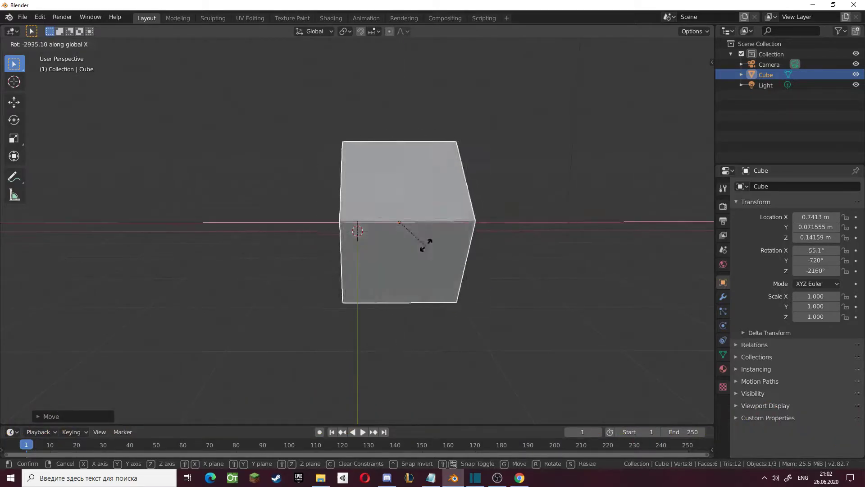
key("y")
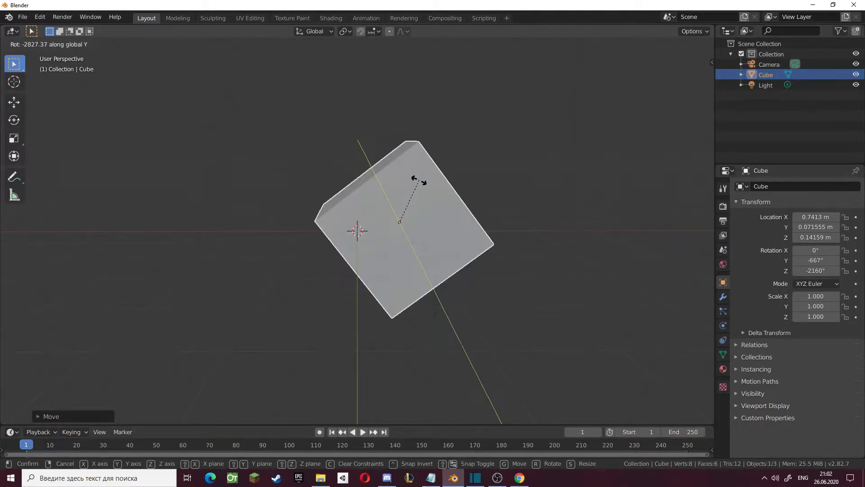
left_click(438, 182)
Move the cube back close to the world origin, at about X 0 m, Y -0.04 m, Z 0.05 m.
middle_click_drag(438, 181, 381, 279)
scroll(358, 200, "down", 2)
key("g")
left_click(396, 212)
key("g")
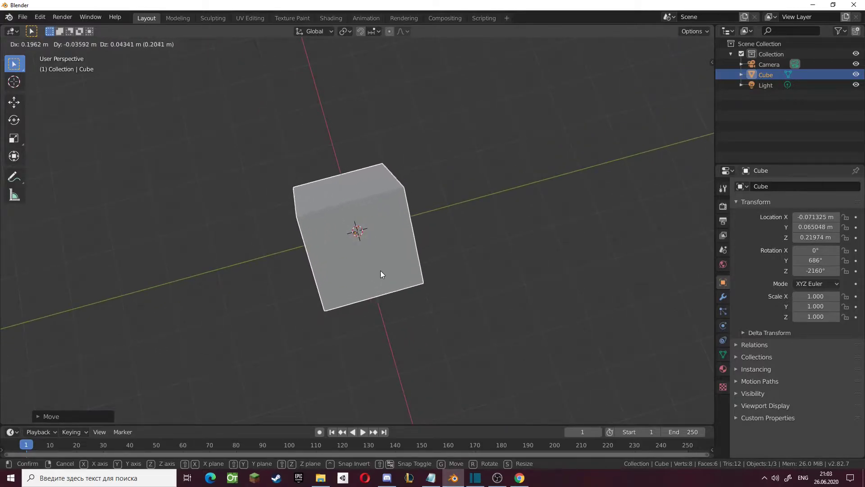
middle_click_drag(393, 268, 485, 170)
key("g")
middle_click_drag(481, 207, 515, 228)
Scale the cube along the global Y axis to about -1.68, trying the Z and X axes with the Scale tool.
scroll(104, 172, "up", 3)
left_click(22, 141)
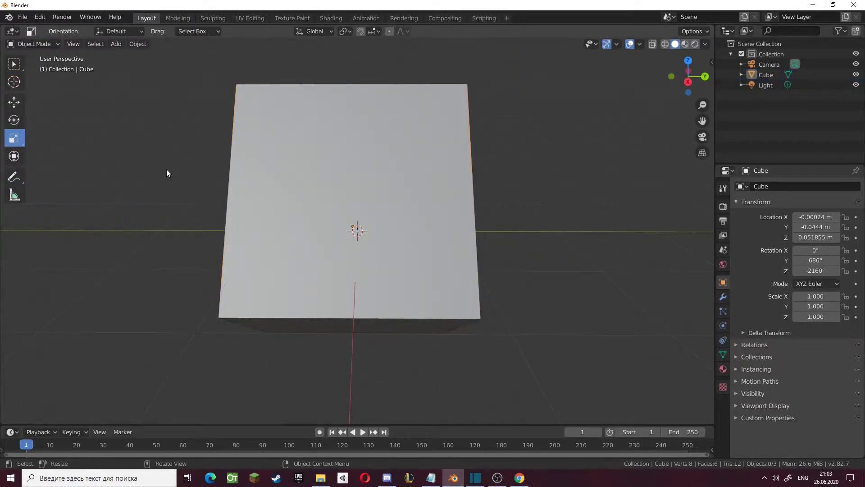
scroll(383, 238, "down", 3)
left_click_drag(413, 244, 688, 298)
left_click_drag(614, 282, 368, 154)
key("x")
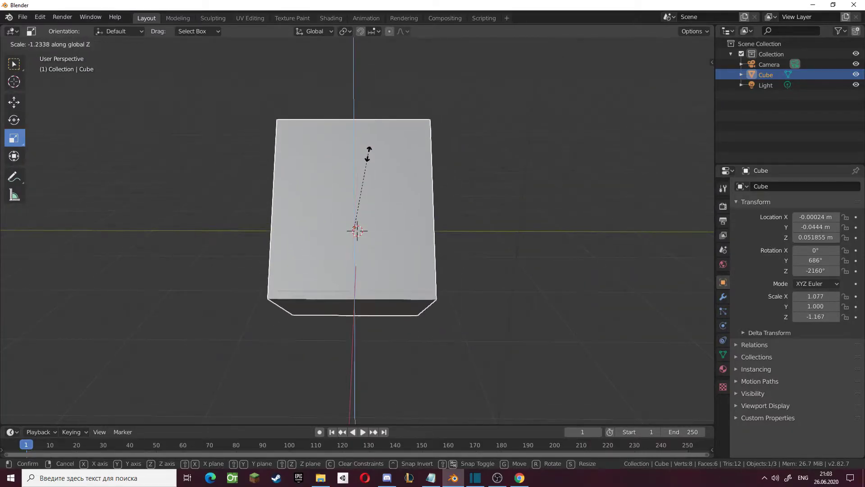
key("y")
left_click_drag(412, 172, 363, 218)
Enlarge the cube to a scale of about 5.39 in X, -3.83 in Y and 3.96 in Z.
middle_click_drag(363, 218, 633, 210)
left_click(527, 230)
middle_click_drag(525, 231, 579, 239)
middle_click_drag(432, 228, 336, 204)
left_click(342, 206)
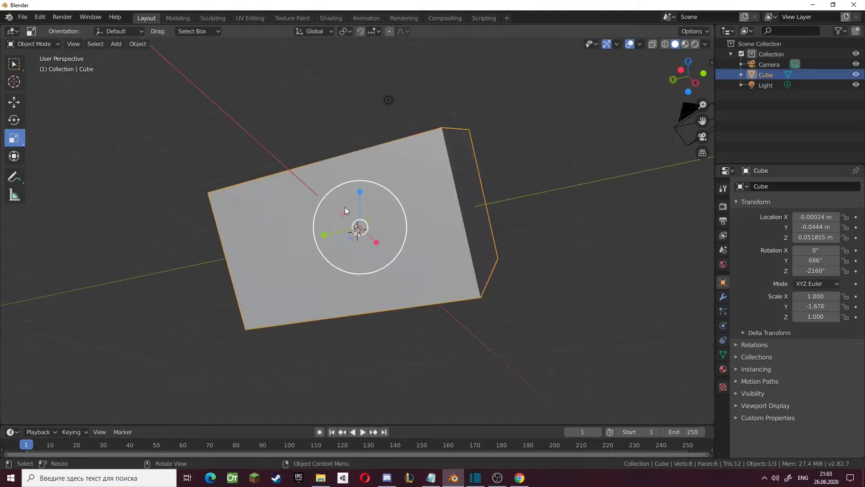
key("s")
left_click(557, 174)
scroll(542, 177, "down", 3)
scroll(541, 177, "down", 2)
middle_click_drag(542, 177, 361, 257)
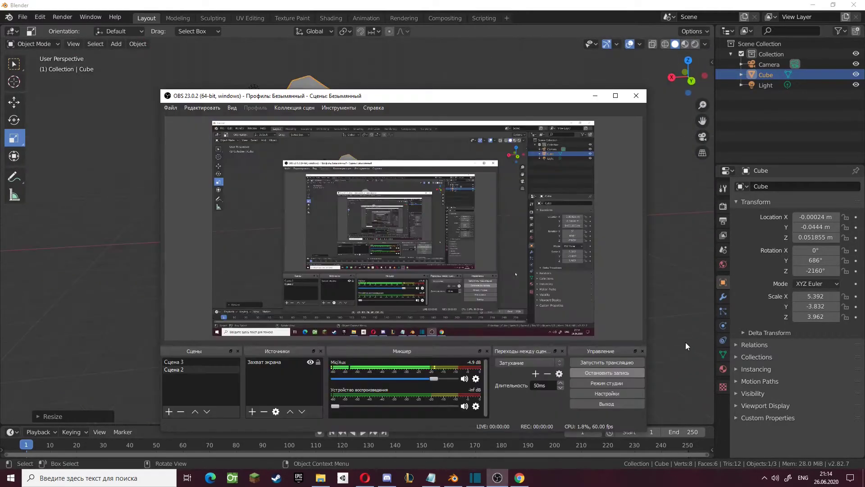
left_click(685, 346)
scroll(318, 237, "down", 2)
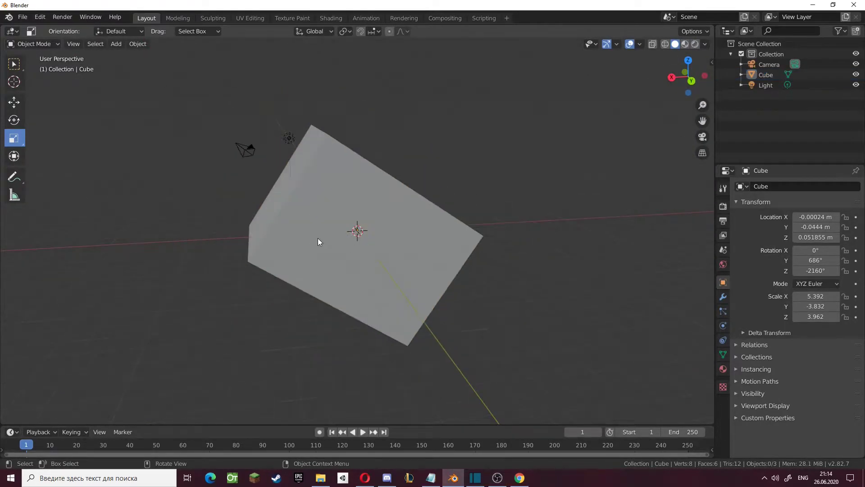
left_click(318, 238)
middle_click_drag(320, 245, 174, 96)
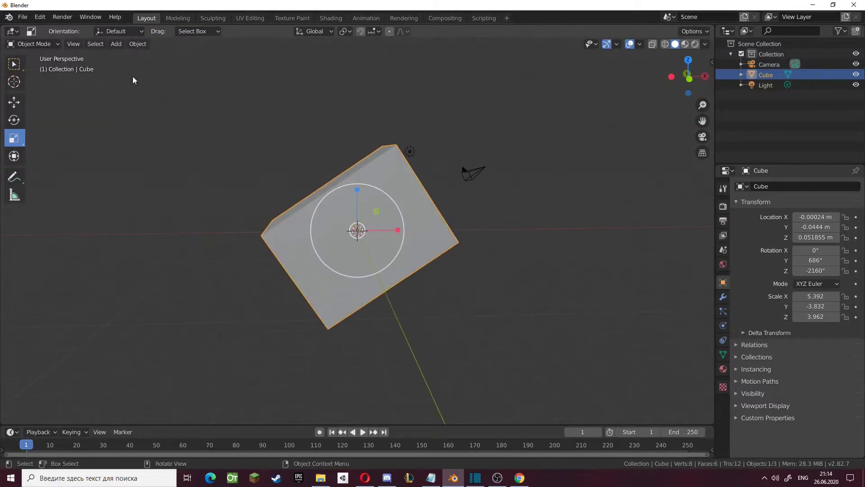
left_click(21, 20)
mouse_move(33, 27)
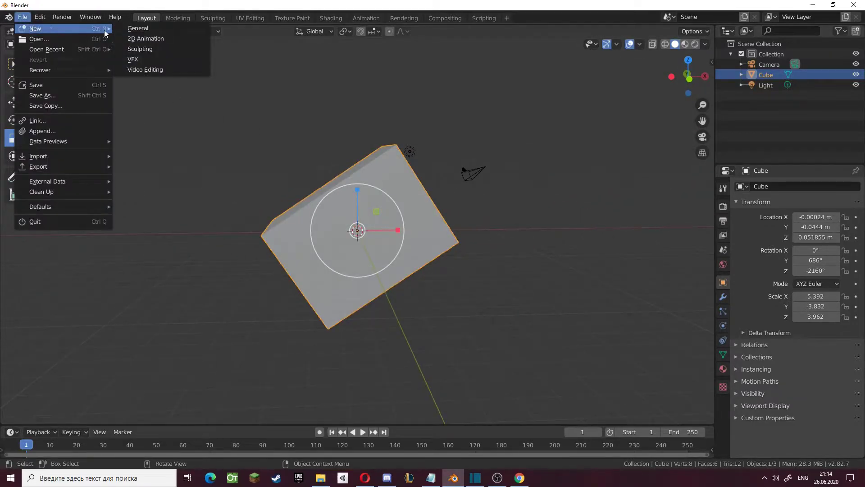
middle_click_drag(331, 206, 410, 205)
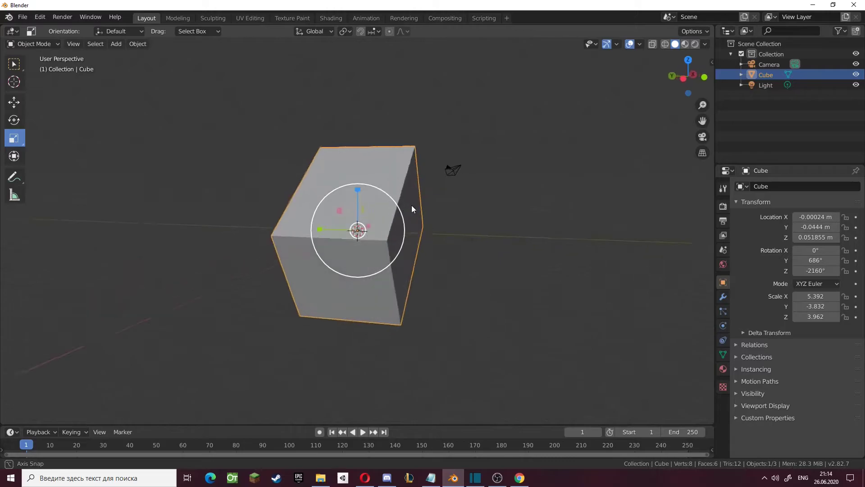
scroll(410, 204, "up", 3)
scroll(396, 231, "up", 3)
scroll(396, 231, "down", 5)
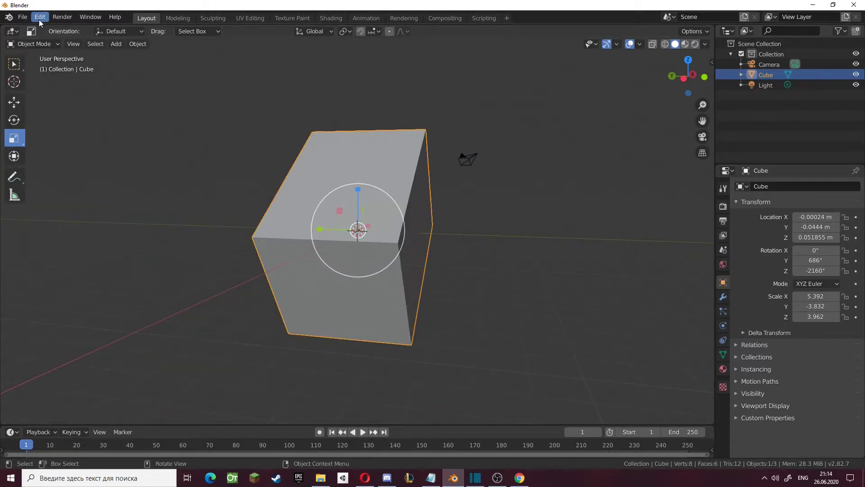
Start a new General file and discard the changes to the current scene.
left_click(28, 19)
mouse_move(31, 28)
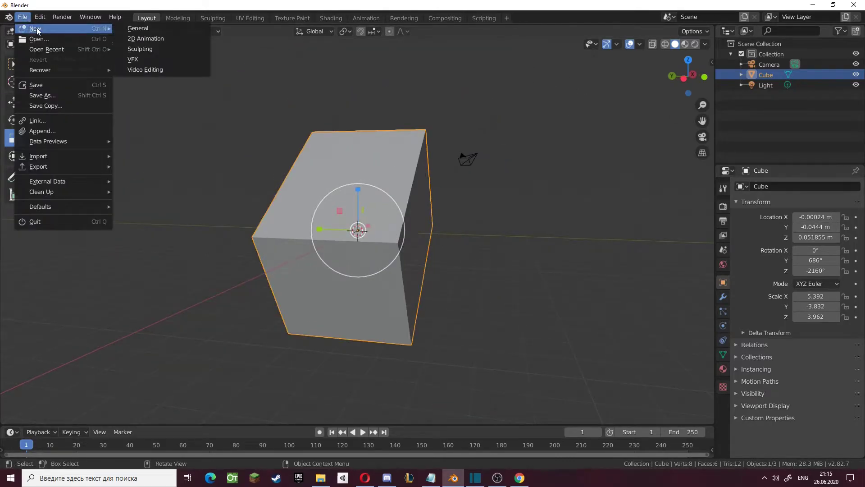
left_click(141, 29)
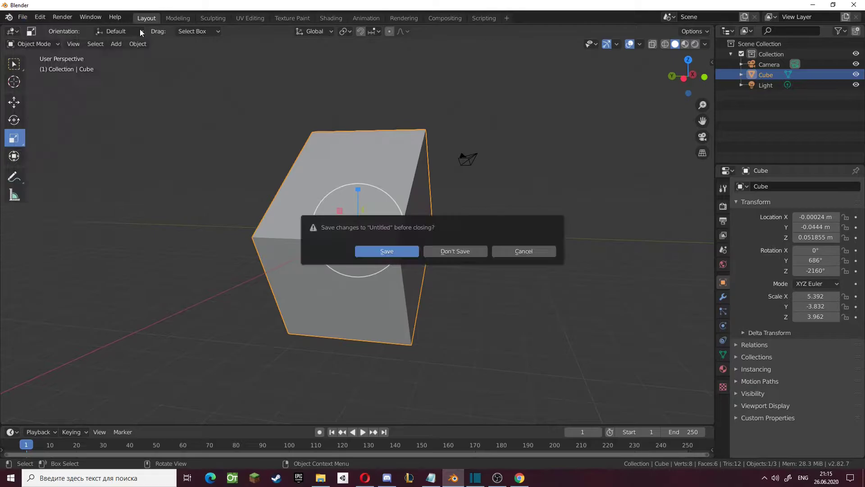
left_click(453, 252)
Put the new cube into Edit Mode and move one of its top corner vertices freely.
scroll(446, 255, "up", 3)
middle_click_drag(447, 252, 407, 247)
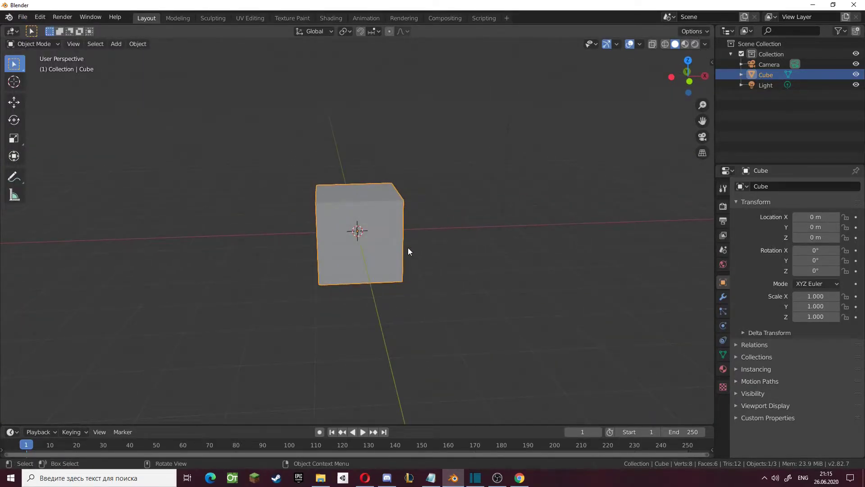
key("Tab")
middle_click_drag(406, 248, 356, 234)
scroll(379, 245, "up", 3)
scroll(374, 180, "up", 2)
mouse_move(331, 199)
middle_mouse_down()
mouse_move(399, 206)
mouse_move(331, 207)
middle_mouse_up()
scroll(430, 236, "down", 2)
middle_click_drag(431, 237, 347, 272)
key("g")
left_click(322, 236)
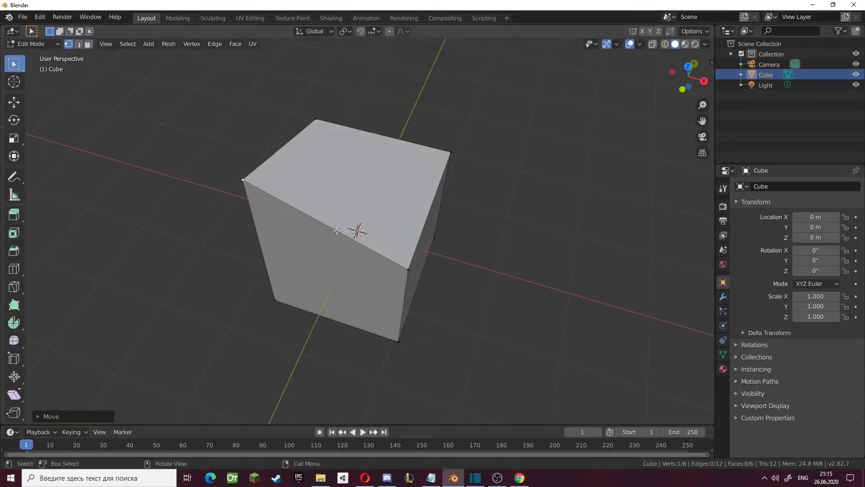
Move the selected corner vertex of the cube once more to reshape the top.
middle_click_drag(426, 261, 415, 257)
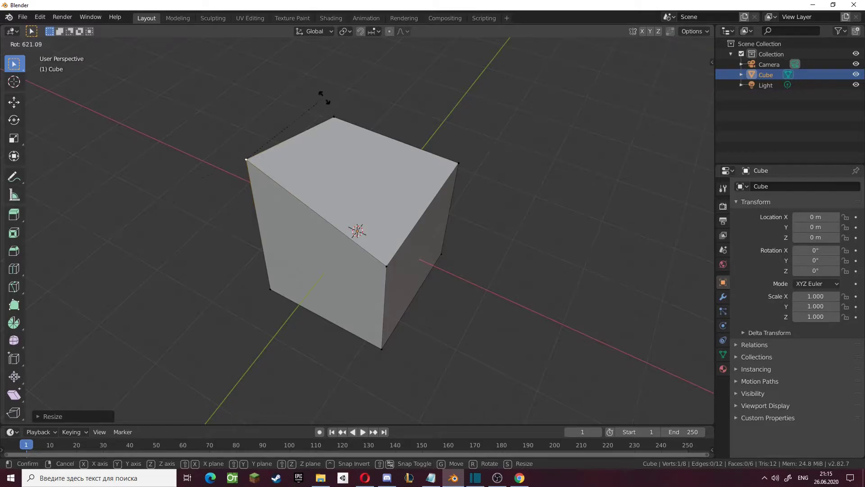
mouse_move(363, 159)
middle_mouse_down()
mouse_move(380, 187)
mouse_move(362, 172)
middle_mouse_up()
key("g")
left_click(437, 206)
Select two corner vertices of the cube, then move, rotate and scale them together to distort the shape.
middle_click_drag(546, 208, 502, 210)
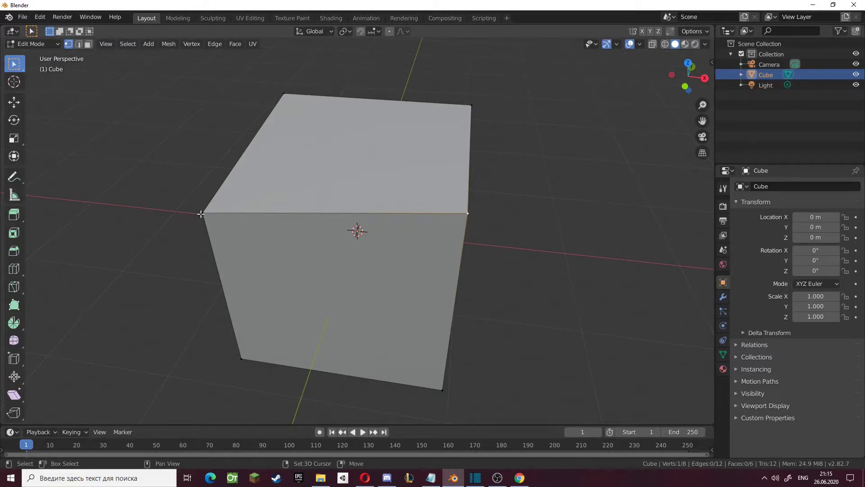
middle_click_drag(316, 245, 299, 230)
key("g")
left_click(457, 205)
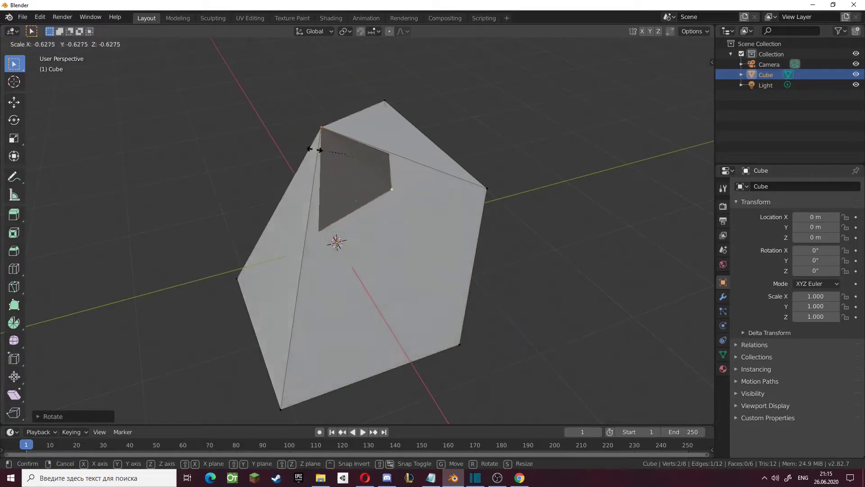
left_click(441, 173)
Switch Edit Mode to edge selection and move an edge of the mesh outward in two freehand moves.
middle_click_drag(442, 174, 375, 210)
key("Tab")
key("Tab")
left_click(81, 45)
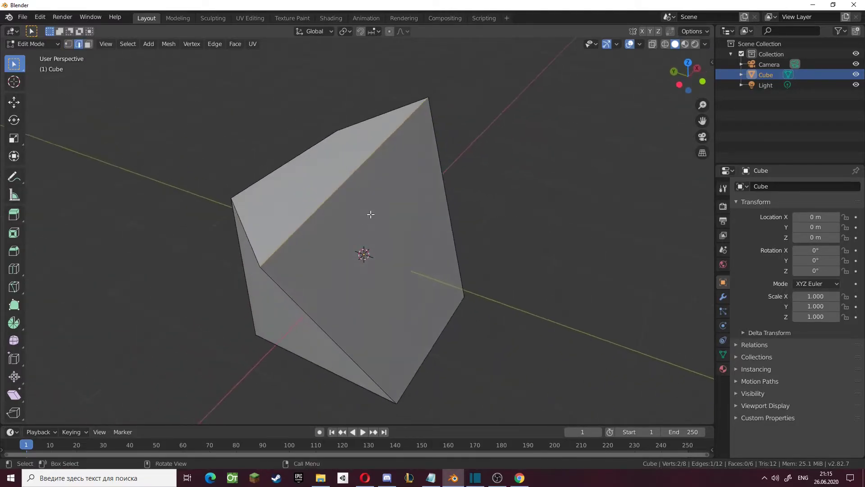
middle_click_drag(480, 206, 471, 272)
key("g")
left_click(401, 262)
middle_click_drag(401, 262, 501, 276)
key("g")
left_click(633, 286)
Switch to face selection and move the large front face of the mesh freely.
middle_click_drag(633, 286, 667, 273)
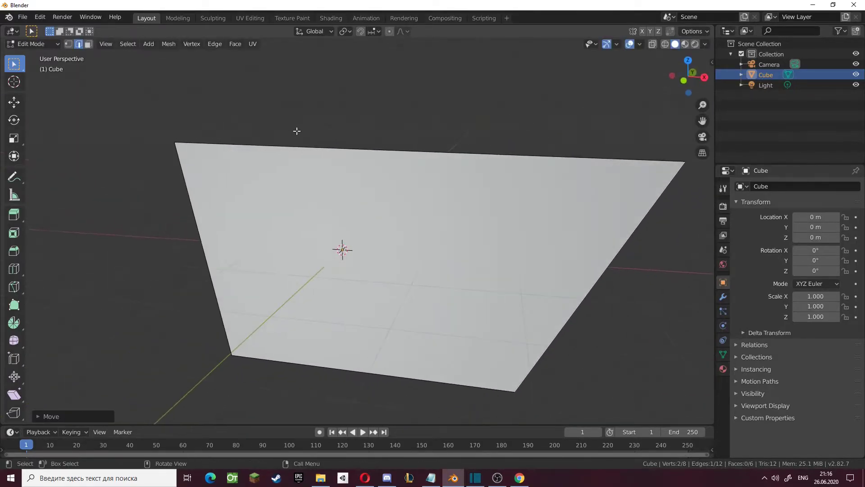
left_click(371, 206)
middle_click_drag(371, 206, 344, 212)
key("g")
left_click(237, 189)
middle_click_drag(237, 189, 402, 135)
Select the bottom face of the mesh, then move and rotate it freely.
left_click(353, 242)
left_click(353, 315)
key("g")
left_click(364, 387)
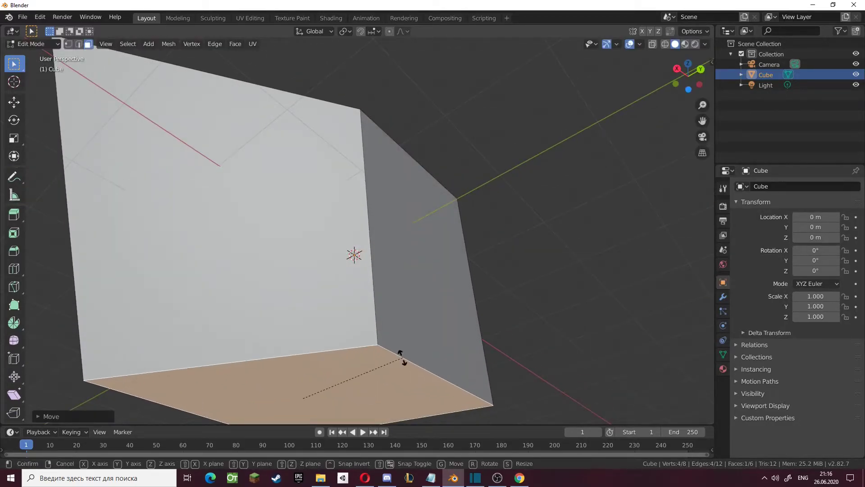
left_click(383, 297)
Select the large slanted front face and extrude it outward along its normal.
middle_click_drag(386, 297, 529, 374)
left_click(366, 283)
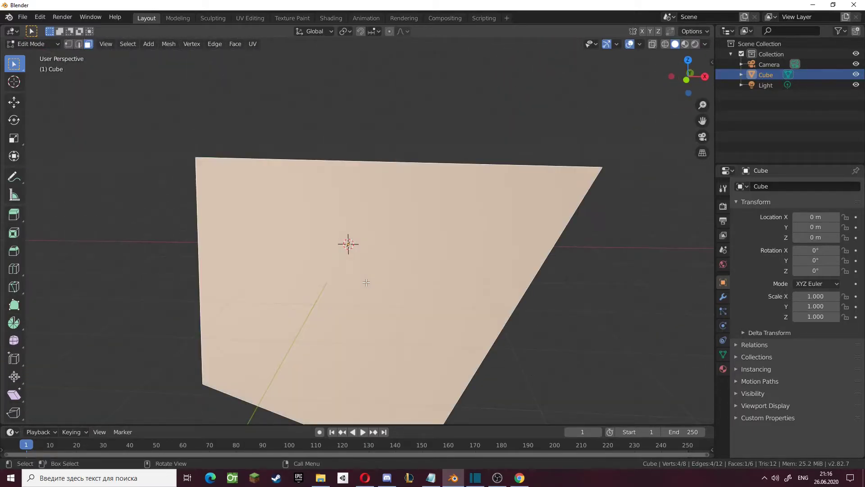
middle_click_drag(365, 282, 337, 271)
middle_click_drag(261, 237, 384, 286)
left_click(303, 207, "shift")
left_click(278, 266, "shift")
left_click(300, 267)
left_click(324, 227)
left_click(424, 261)
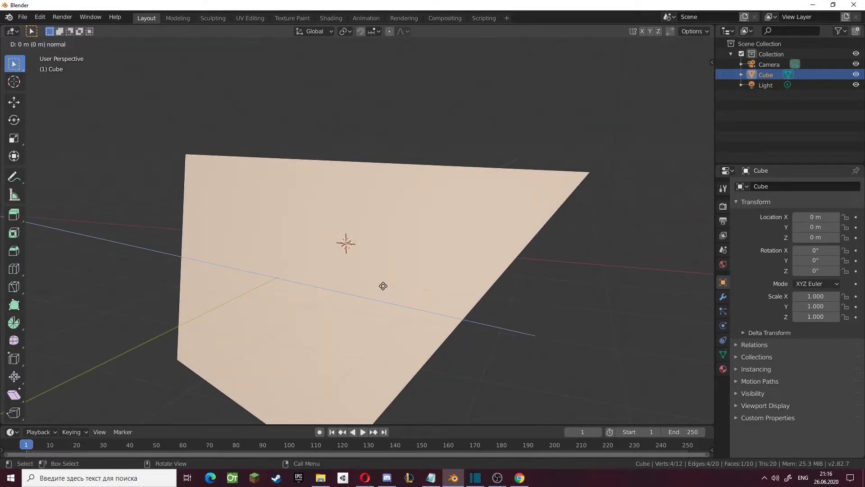
left_click(441, 253)
middle_click_drag(440, 252, 347, 238)
middle_click_drag(244, 219, 207, 224)
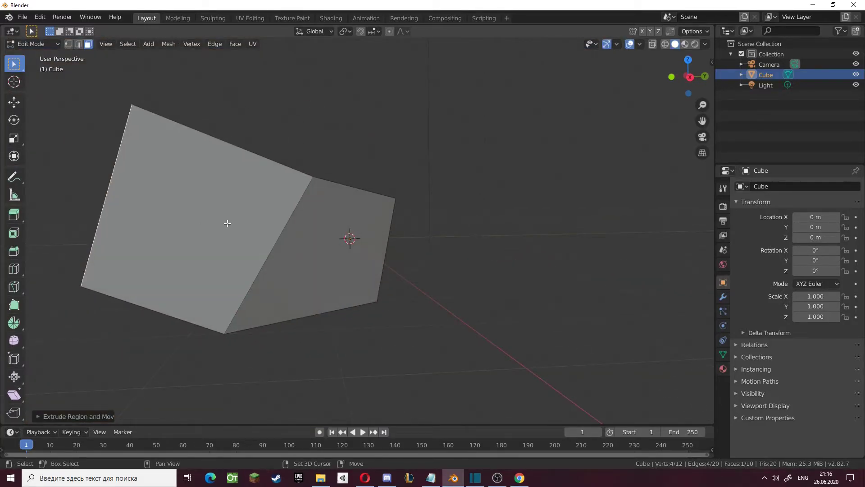
Examine the extruded mesh from several sides and look through the available UV mapping commands.
middle_click_drag(234, 225, 357, 268)
middle_click_drag(276, 253, 578, 286)
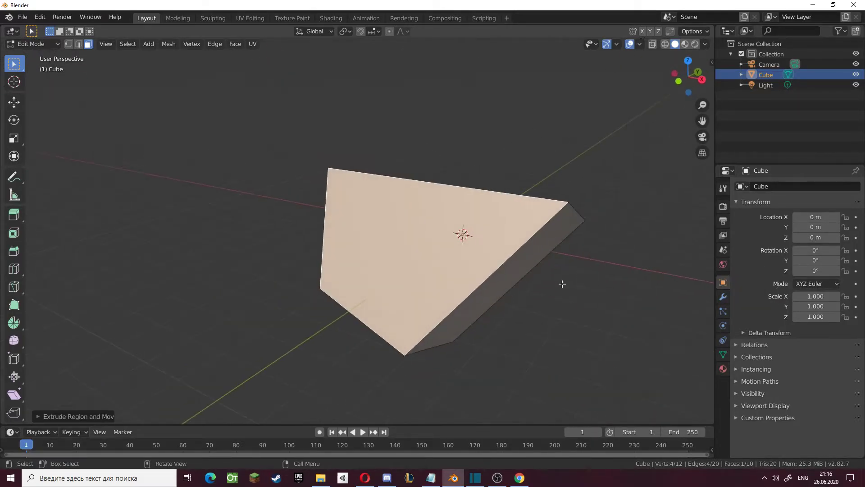
middle_click_drag(402, 265, 383, 343)
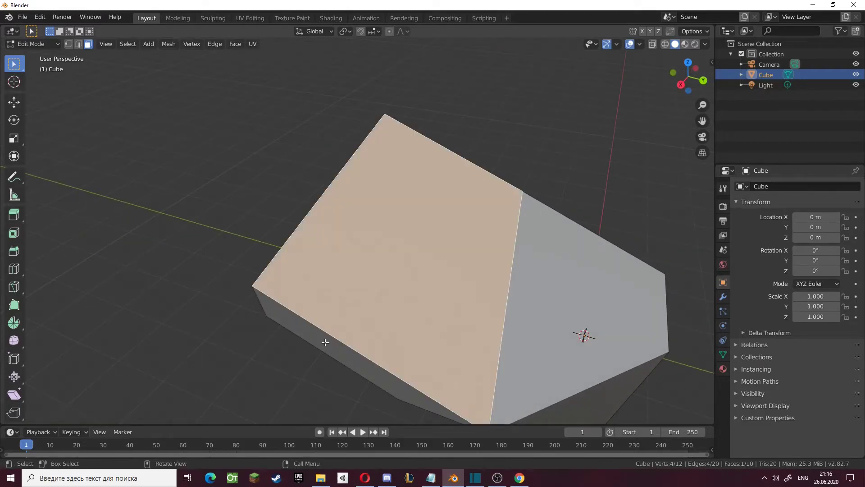
middle_click_drag(325, 339, 410, 309)
middle_click_drag(329, 275, 220, 343)
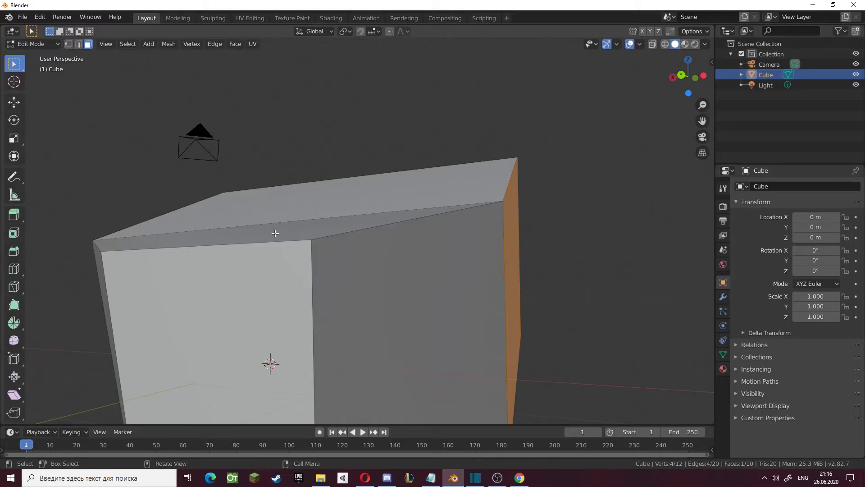
middle_click_drag(284, 271, 349, 239)
left_click(253, 44)
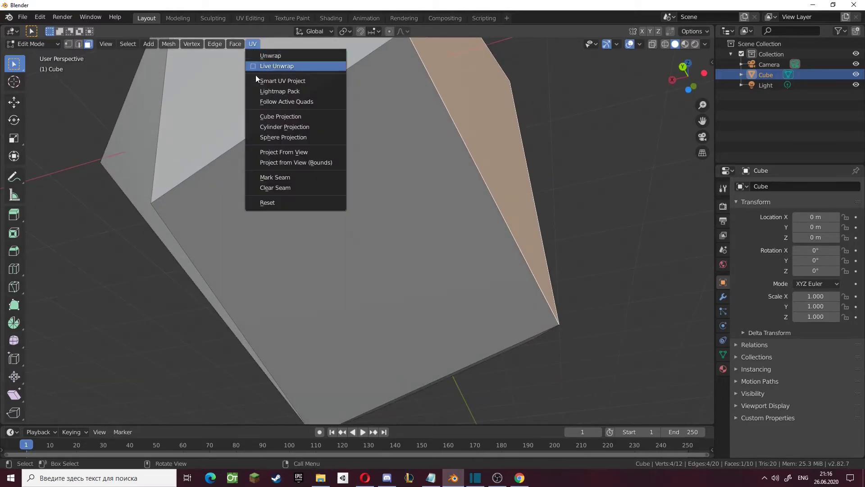
middle_click_drag(194, 94, 446, 242)
Switch to vertex selection, move a corner vertex of the mesh in two freehand moves and return to Object Mode.
left_click(432, 331)
middle_click_drag(408, 309, 286, 323)
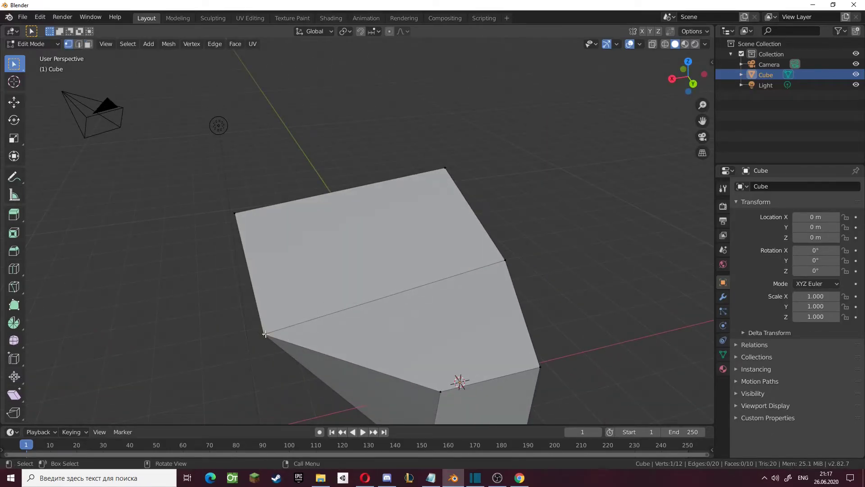
left_click(479, 206)
middle_click_drag(433, 253, 402, 294)
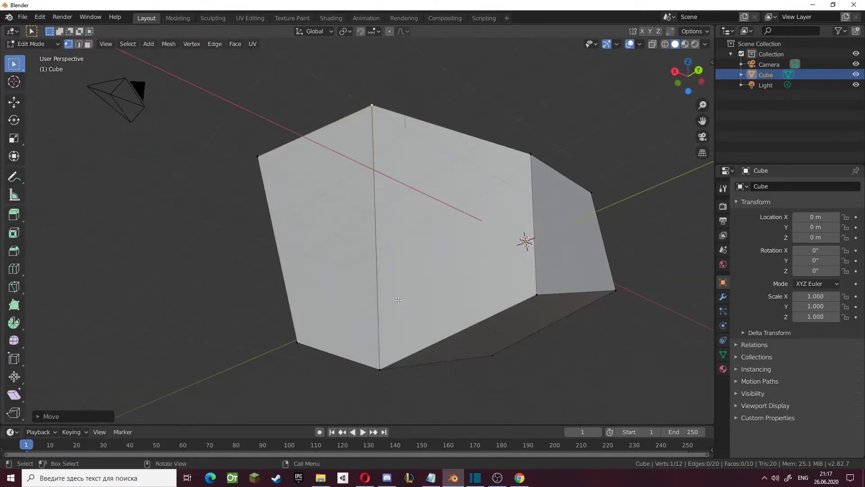
key("g")
left_click(372, 187)
middle_click_drag(372, 187, 338, 284)
key("Tab")
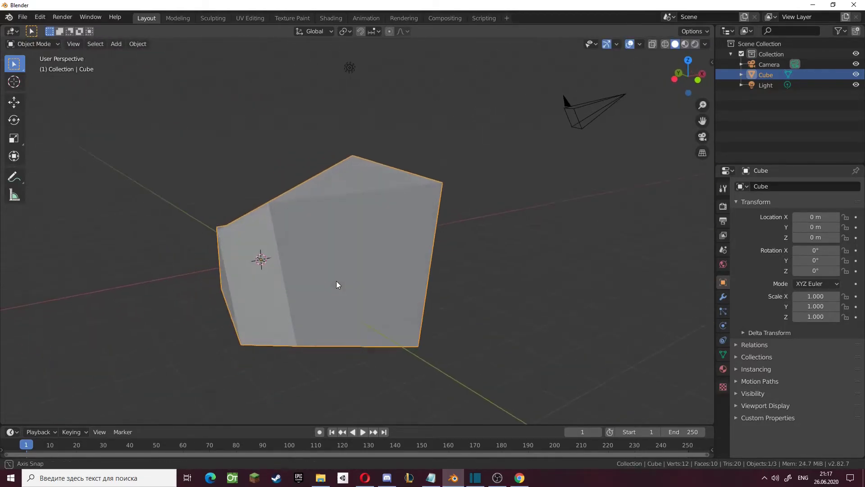
Return to Edit Mode, select the large side face of the mesh and extrude it outward freehand.
key("Tab")
left_click(383, 273)
middle_click_drag(402, 271, 286, 263)
key("e")
left_click(201, 226)
middle_click_drag(382, 229, 367, 192)
Switch to edge selection and reshape the mesh with three freehand edge moves, selecting a different edge after the first.
key("2")
key("g")
left_click(424, 96)
middle_click_drag(425, 96, 301, 270)
left_click(321, 241)
key("g")
left_click(250, 307)
middle_click_drag(251, 307, 437, 244)
key("g")
left_click(528, 145)
middle_click_drag(528, 144, 241, 253)
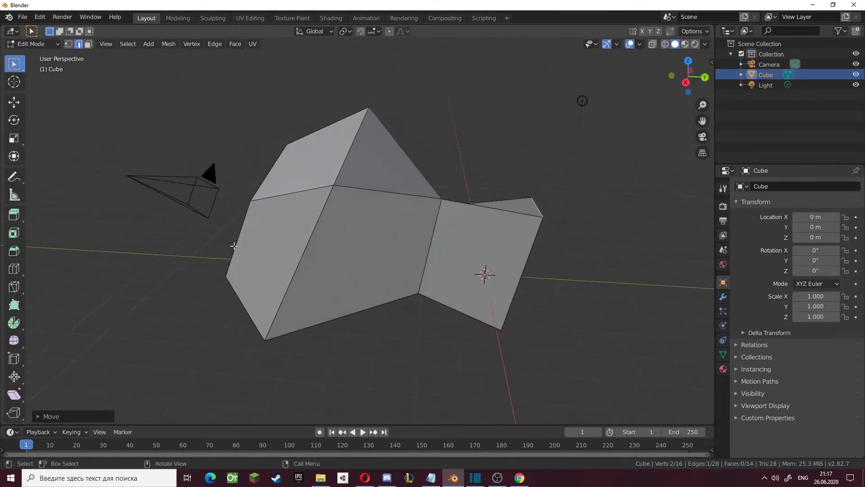
Move an edge at the tall end of the mesh freely to pull that end lower.
key("g")
left_click(207, 353)
middle_click_drag(326, 279, 298, 243)
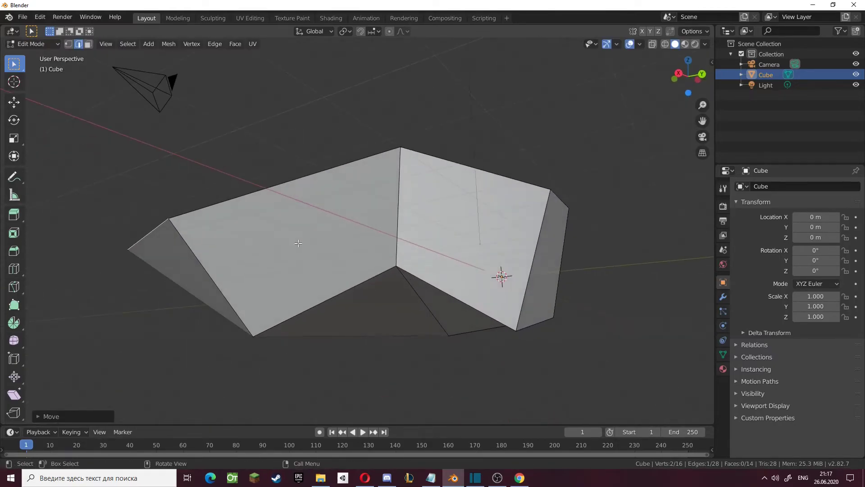
middle_click_drag(254, 341, 625, 339)
middle_click_drag(465, 312, 300, 299)
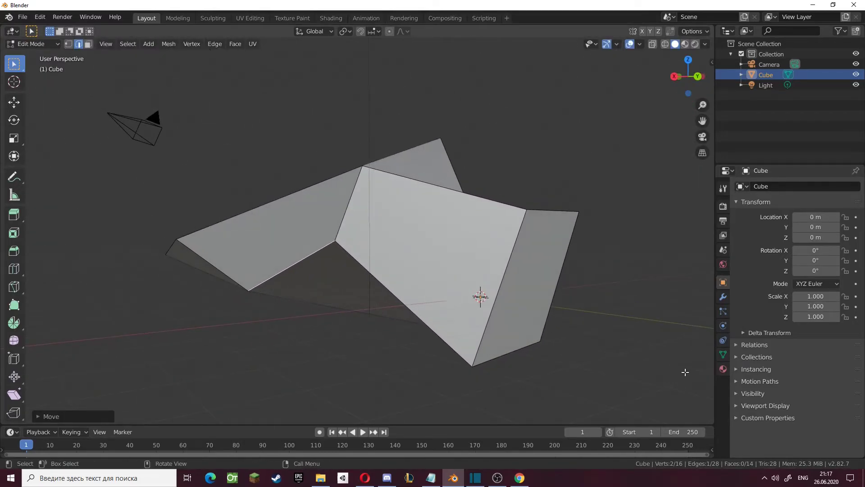
Set the cube material's viewport display color to bright green and return to Object Mode.
left_click(723, 370)
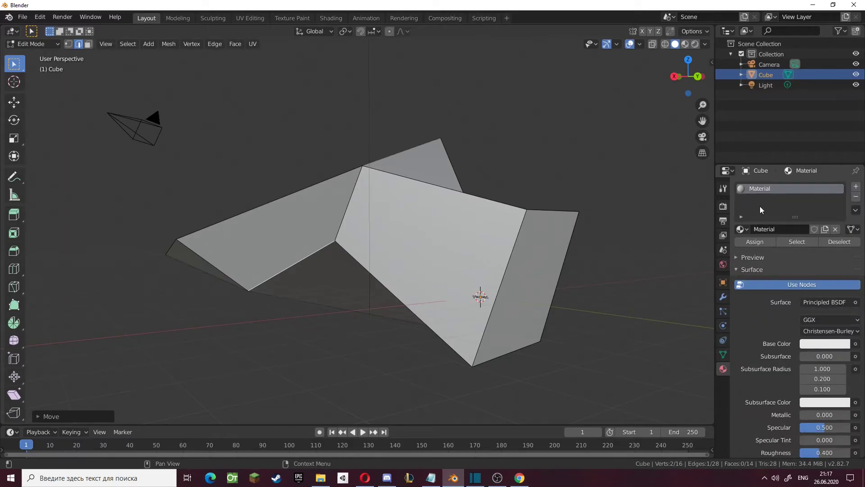
scroll(763, 191, "down", 15)
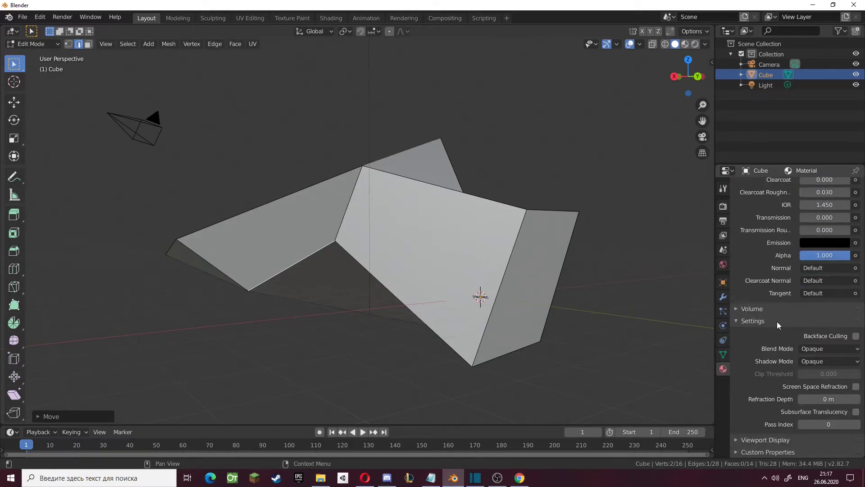
left_click(766, 440)
scroll(788, 433, "down", 3)
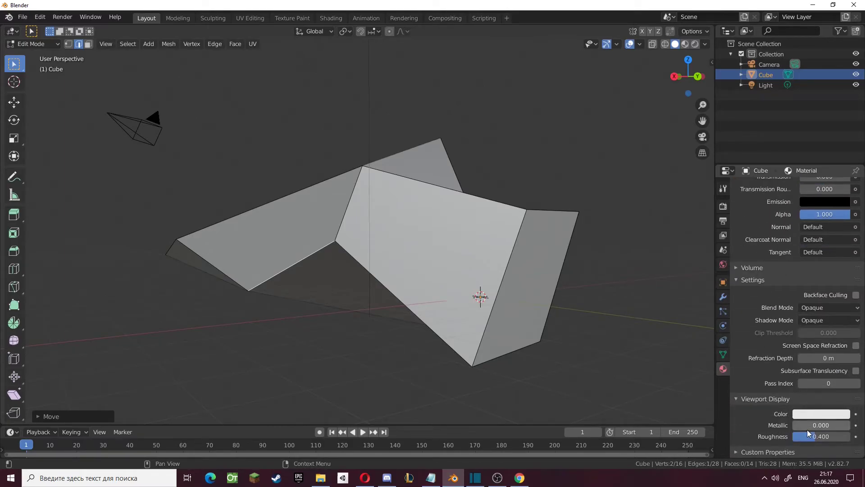
left_click(812, 415)
left_click_drag(798, 327, 768, 289)
key("Tab")
middle_click_drag(602, 289, 391, 286)
Go back into Edit Mode, select a face of the green mesh and extrude it outward freehand.
key("Tab")
left_click(408, 282)
middle_click_drag(346, 321, 375, 304)
left_click(485, 309)
left_click(368, 247)
key("e")
left_click(409, 362)
Select the narrow side face beside the 3D cursor and extrude it outward.
left_click(440, 312)
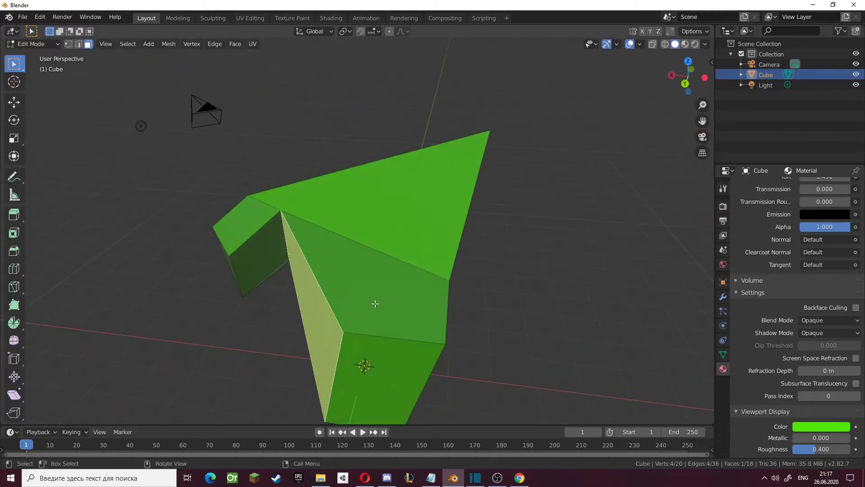
key("e")
left_click(312, 315)
middle_click_drag(312, 315, 414, 269)
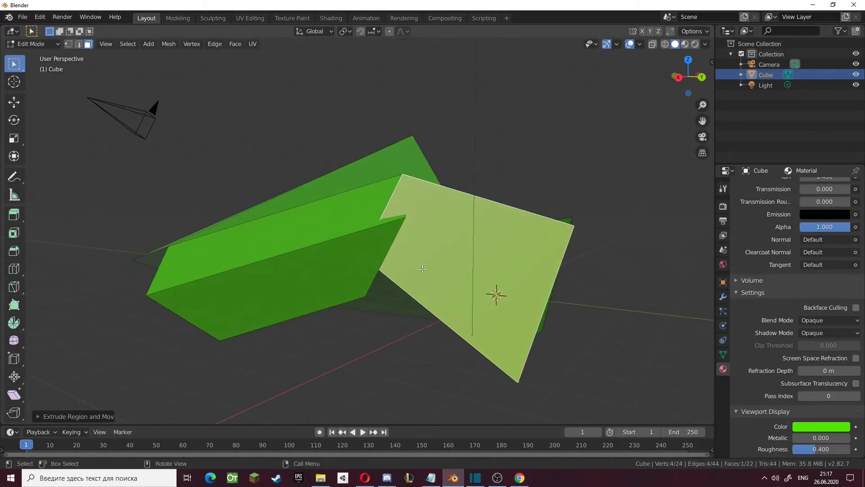
Move the extruded end face in two freehand moves and smooth its vertices with the Smooth tool.
key("g")
left_click(469, 290)
middle_click_drag(469, 290, 349, 305)
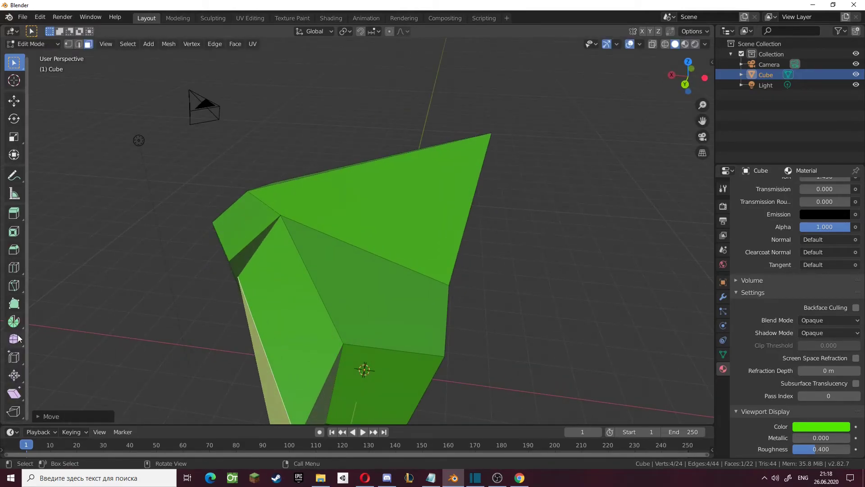
key("g")
left_click(221, 317)
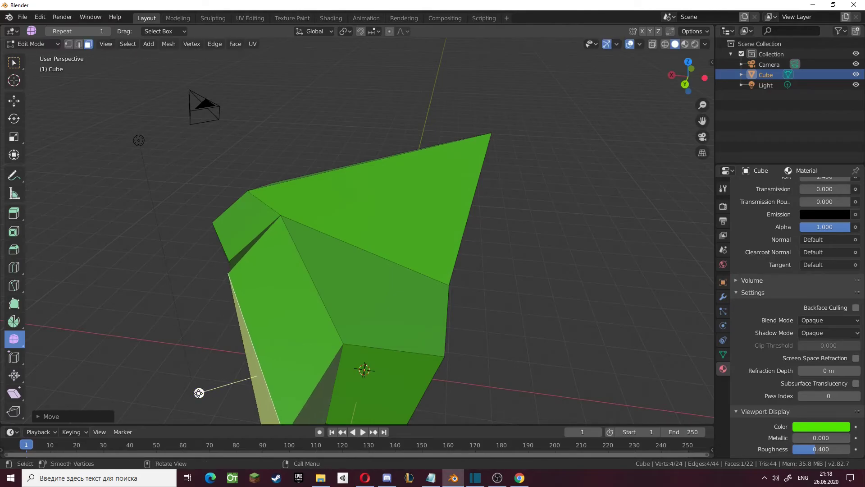
middle_click_drag(176, 321, 308, 273)
left_click(161, 305)
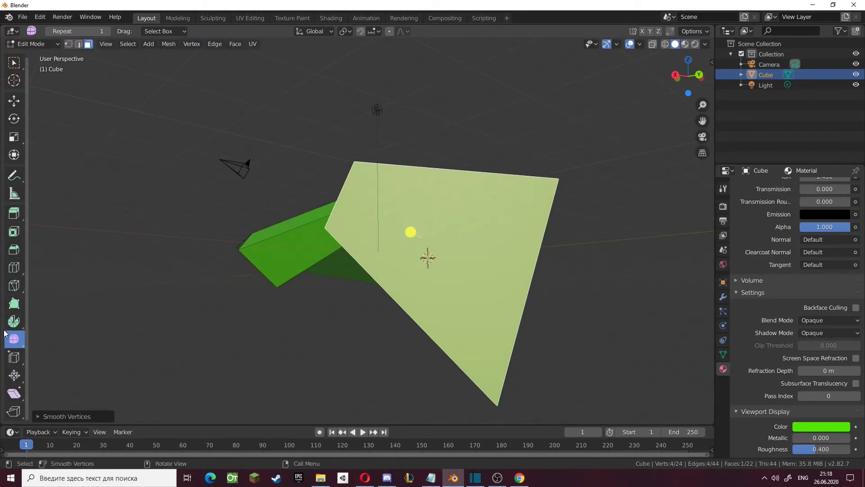
Spin the selected face around the Z axis with 9 steps, three times in a row.
left_click_drag(519, 257, 547, 257)
middle_click_drag(548, 256, 495, 334)
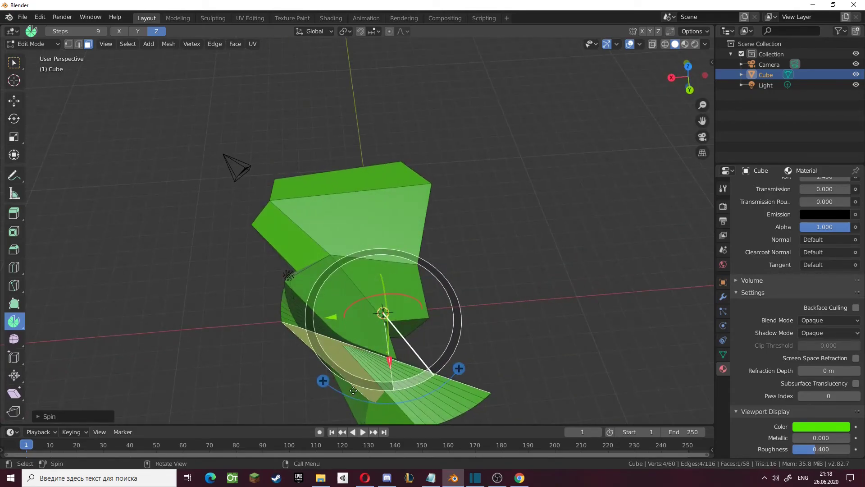
left_click_drag(454, 244, 178, 253)
middle_click_drag(484, 348, 444, 357)
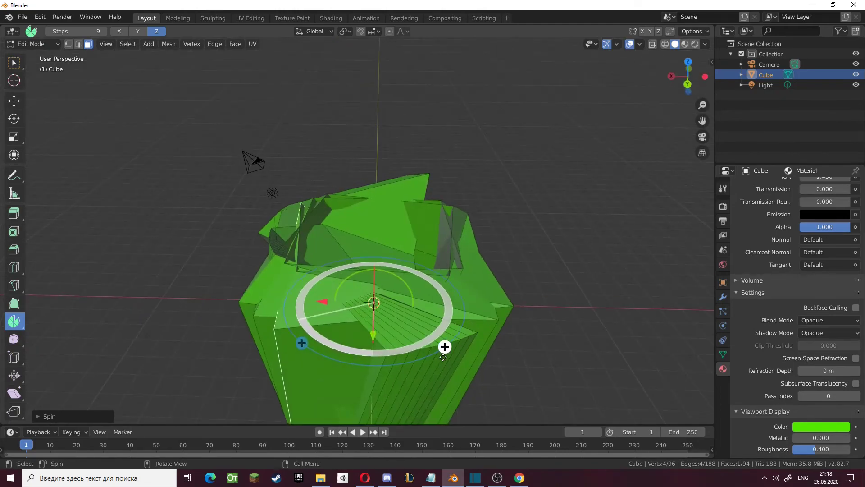
left_click_drag(215, 208, 473, 347)
Activate the Loop Cut tool with one cut and preview possible loop positions around the spun mesh.
left_click(14, 267)
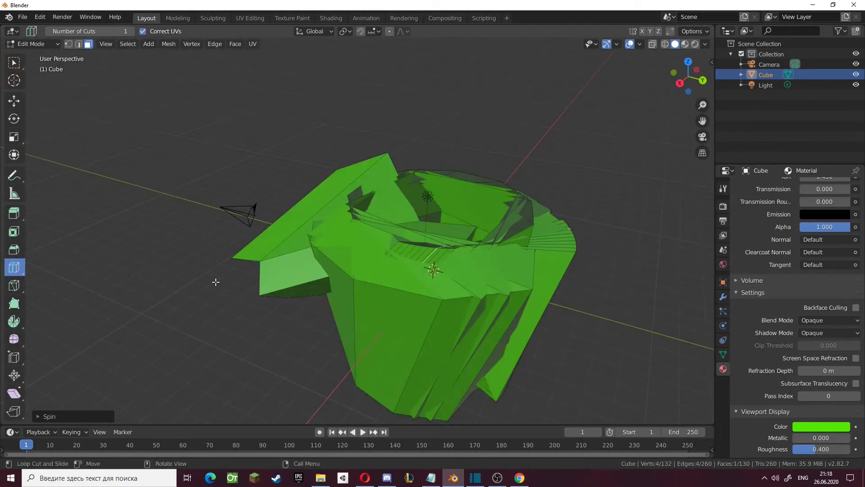
middle_click_drag(381, 311, 349, 293)
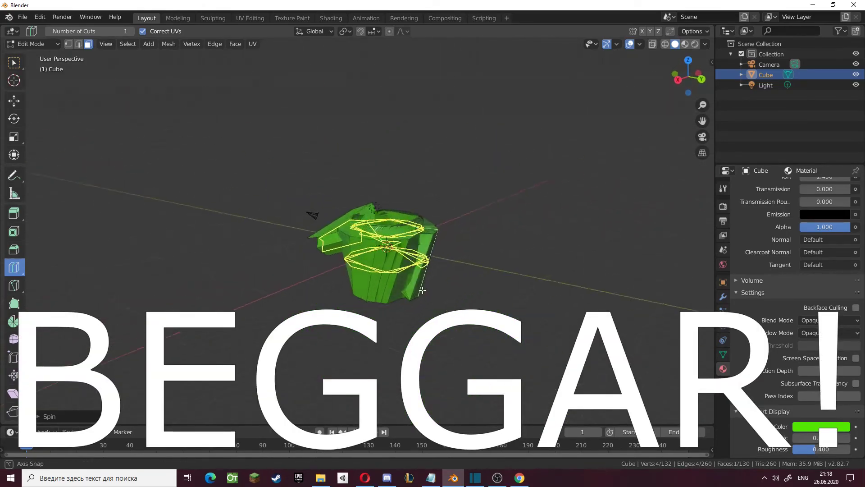
middle_click_drag(439, 277, 312, 273)
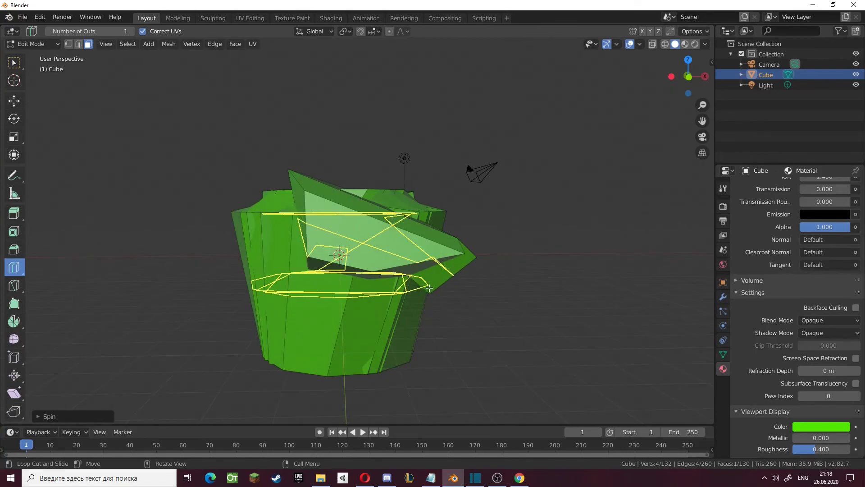
middle_click_drag(449, 275, 320, 291)
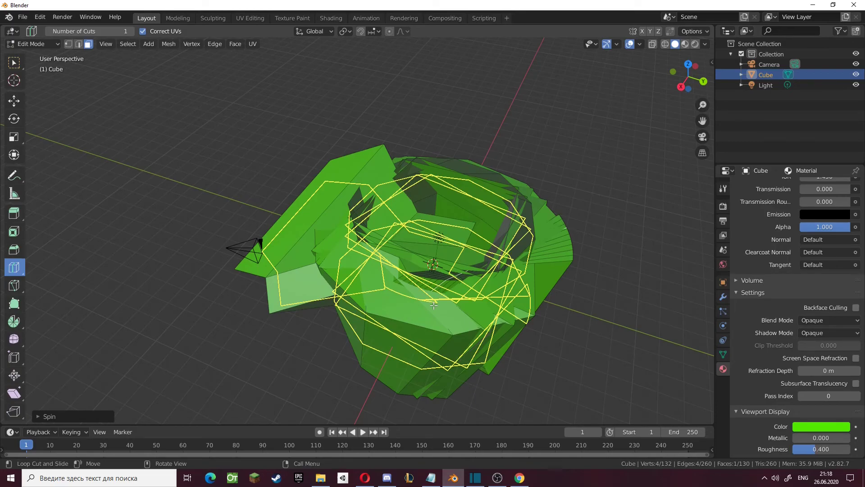
middle_click_drag(433, 305, 494, 338)
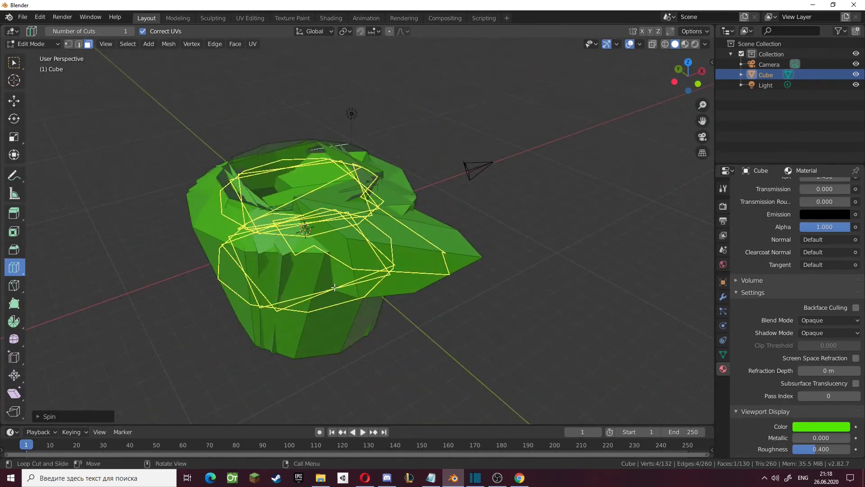
middle_click_drag(440, 277, 457, 271)
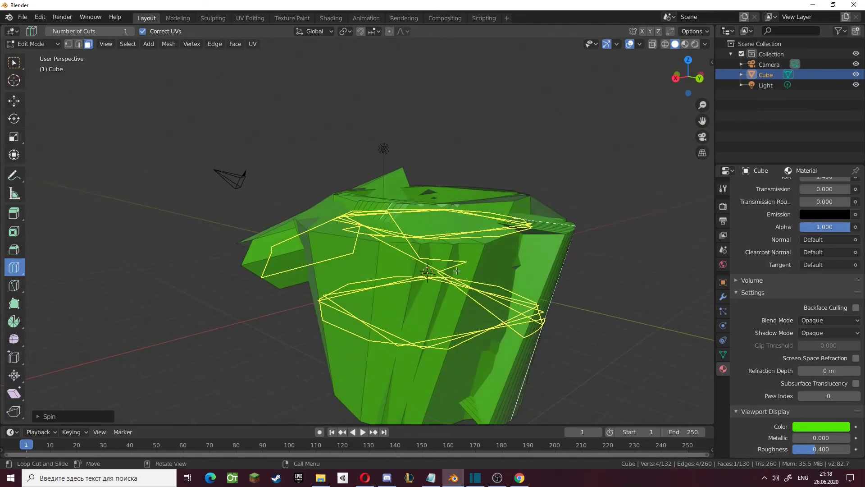
middle_click_drag(213, 182, 392, 264)
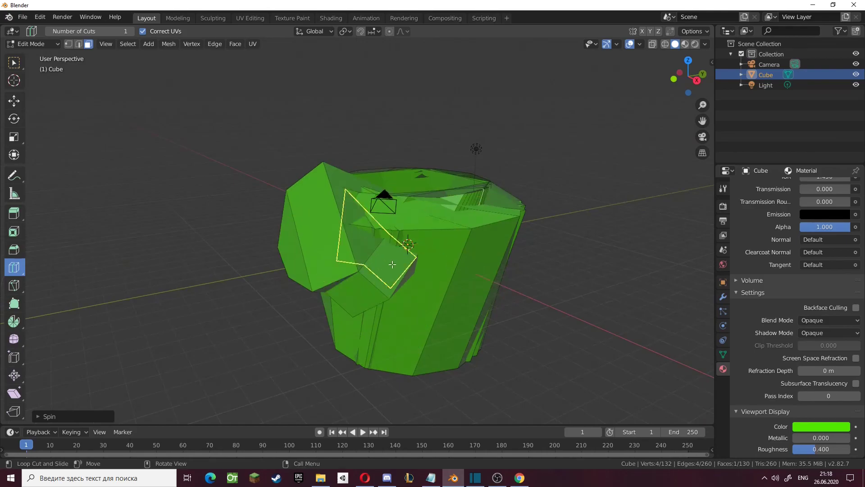